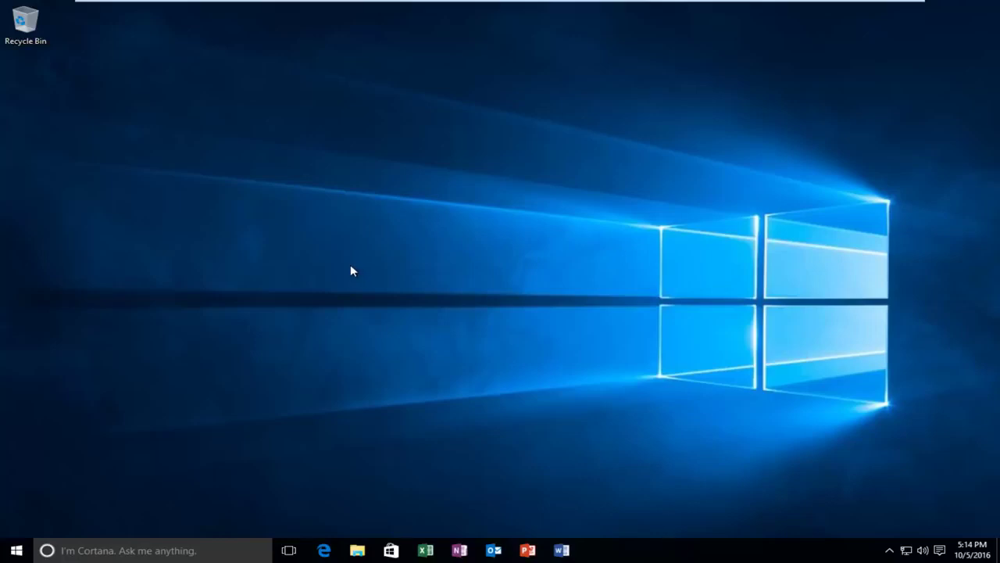
Step: Open Device Manager and expand the Display adapters category
left_click(16, 550)
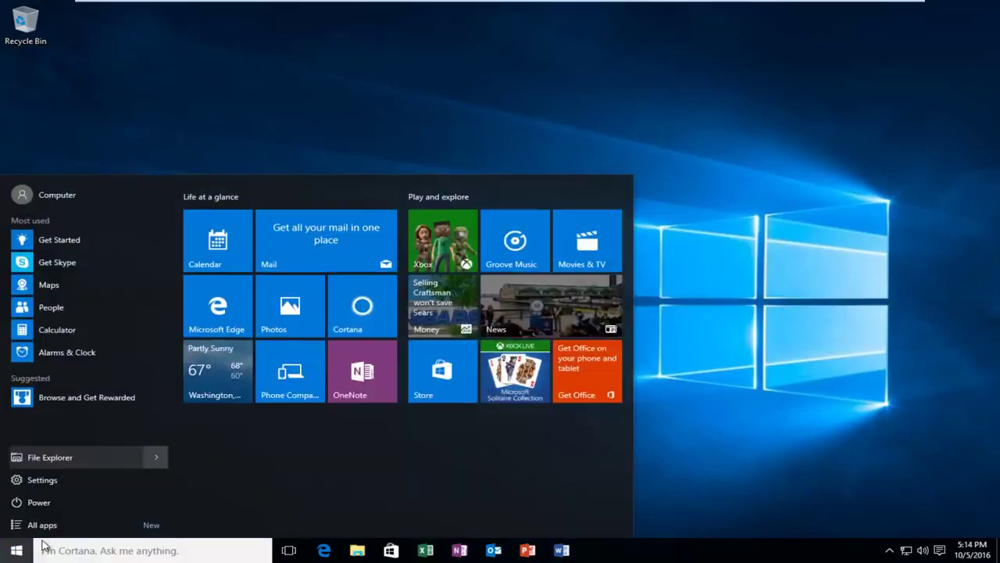
type("device manager")
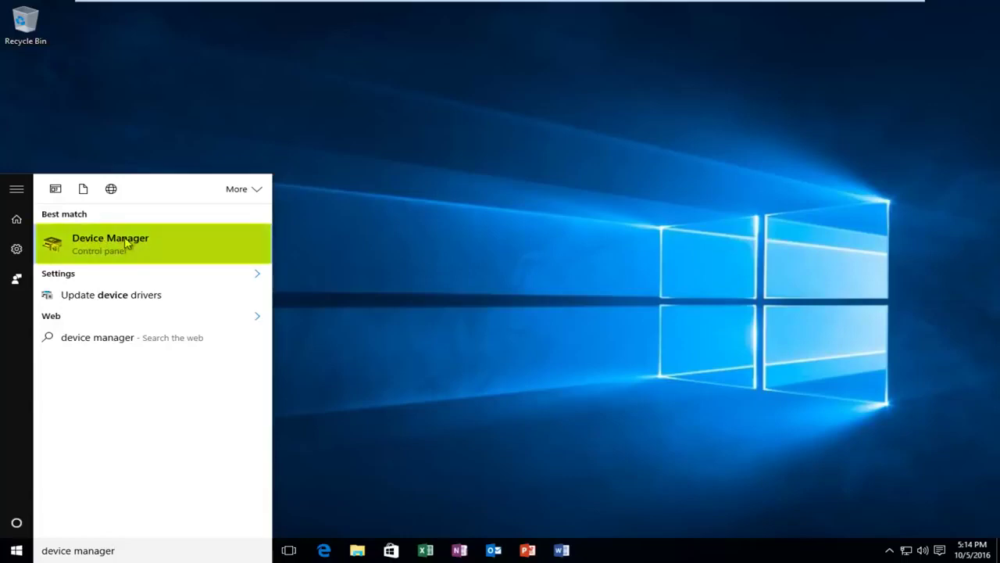
left_click(126, 242)
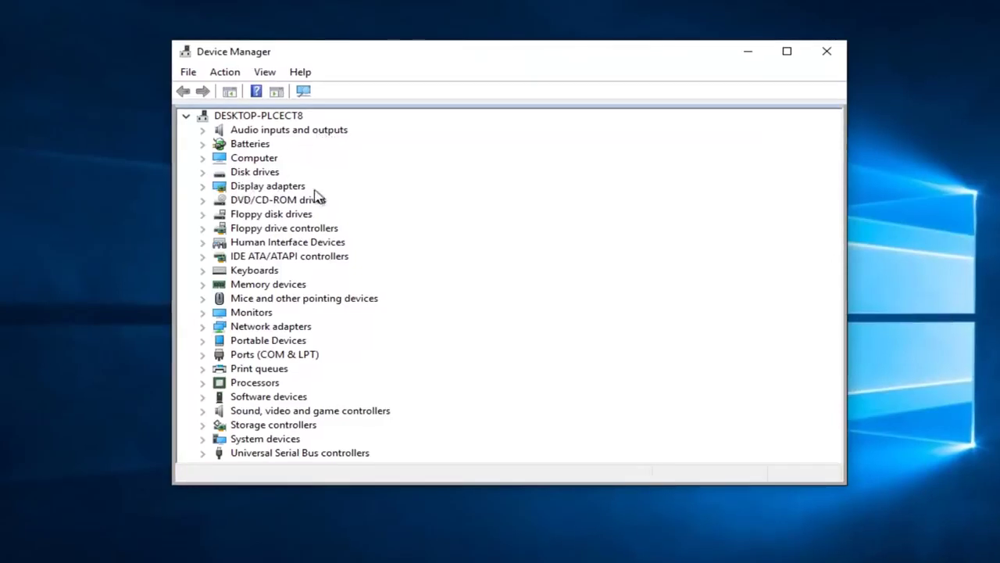
left_click(203, 186)
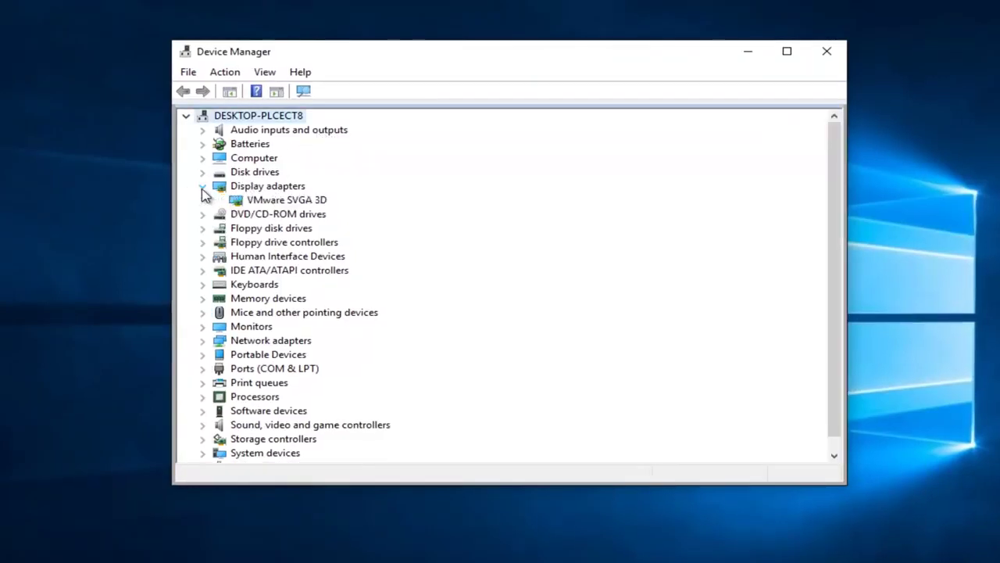
Step: Open the properties of the VMware SVGA 3D display adapter and show its driver information
left_click(277, 202)
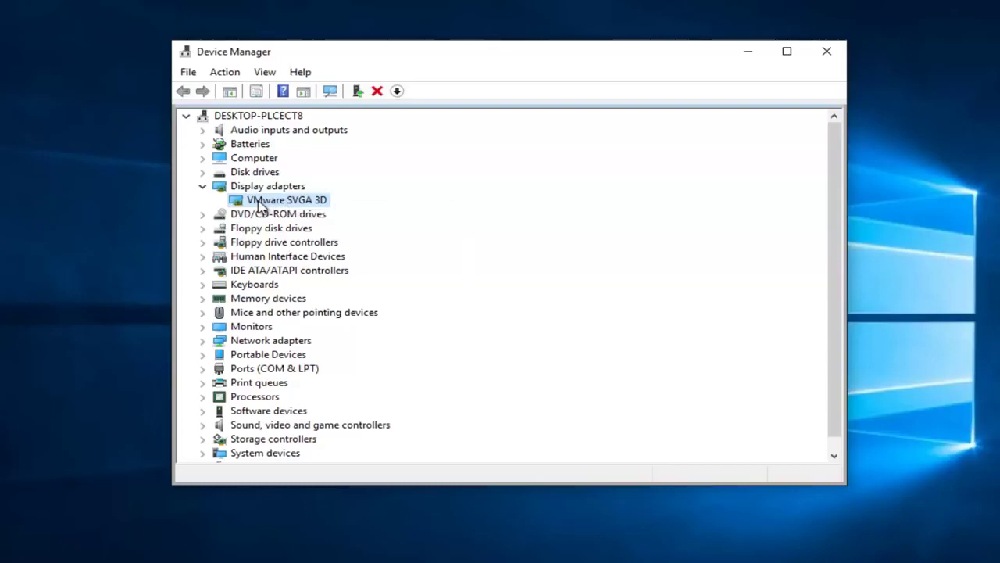
right_click(260, 205)
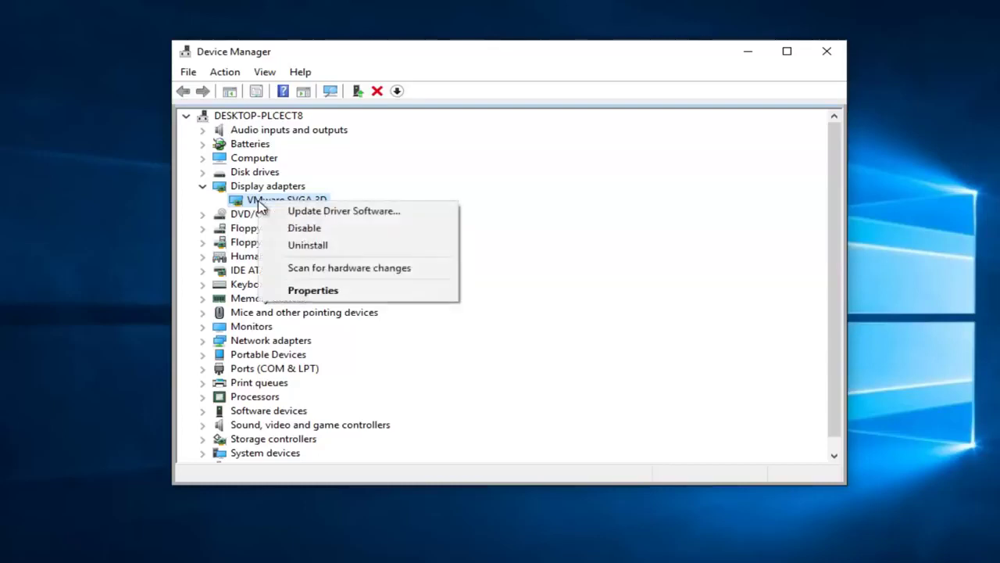
left_click(308, 291)
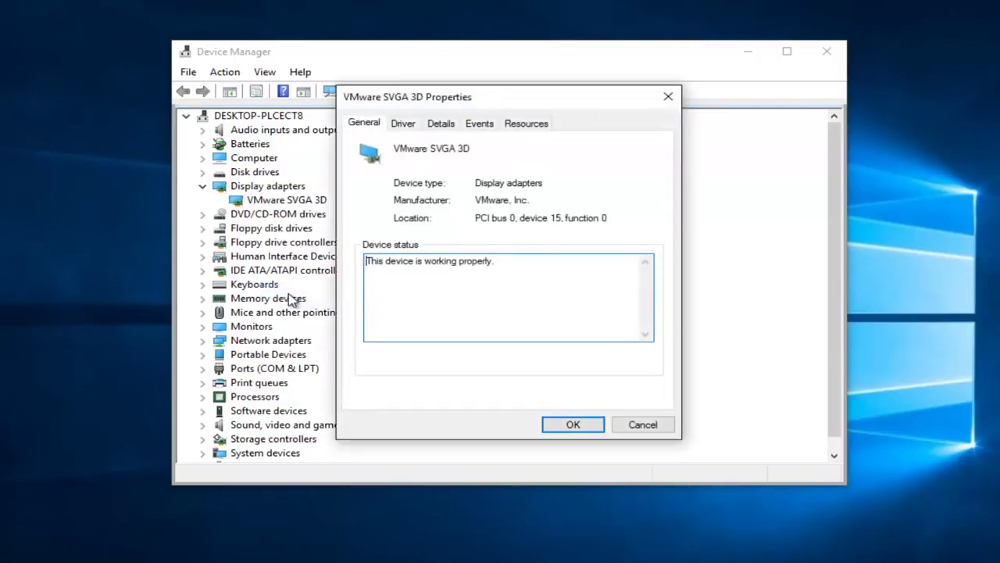
left_click(404, 125)
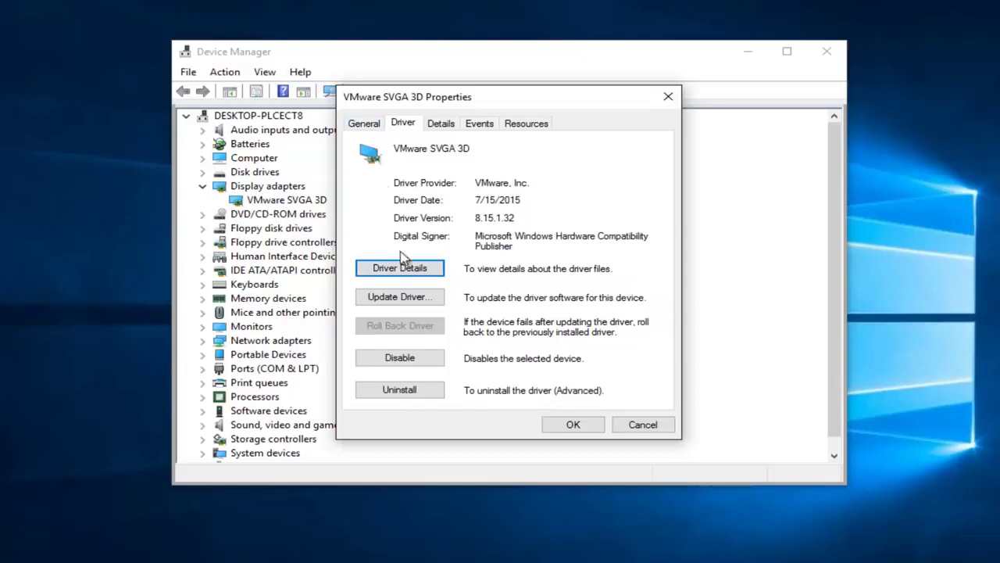
Step: Search automatically for updated driver software for the VMware SVGA 3D adapter, then close the wizard, the properties and Device Manager
left_click(386, 301)
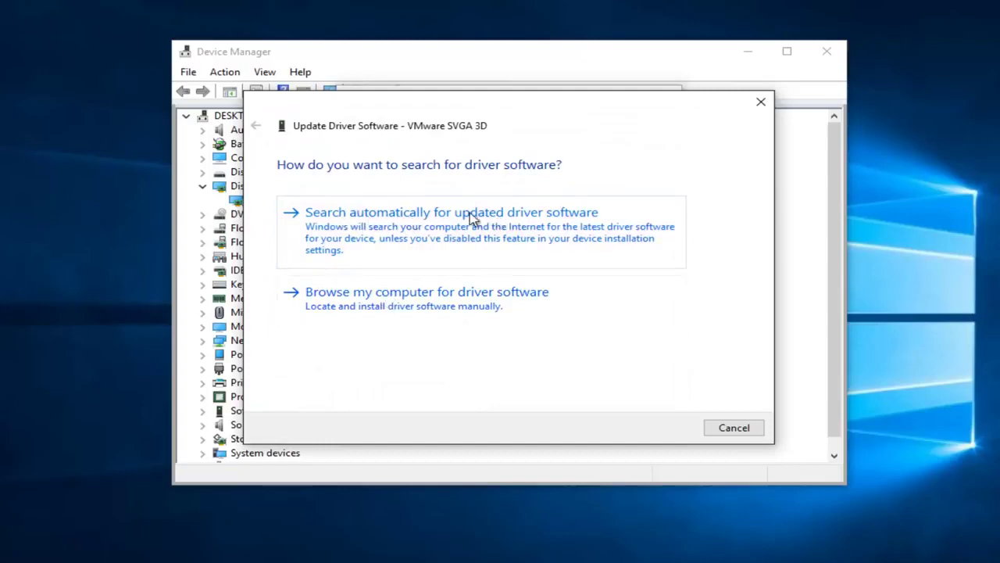
left_click(362, 222)
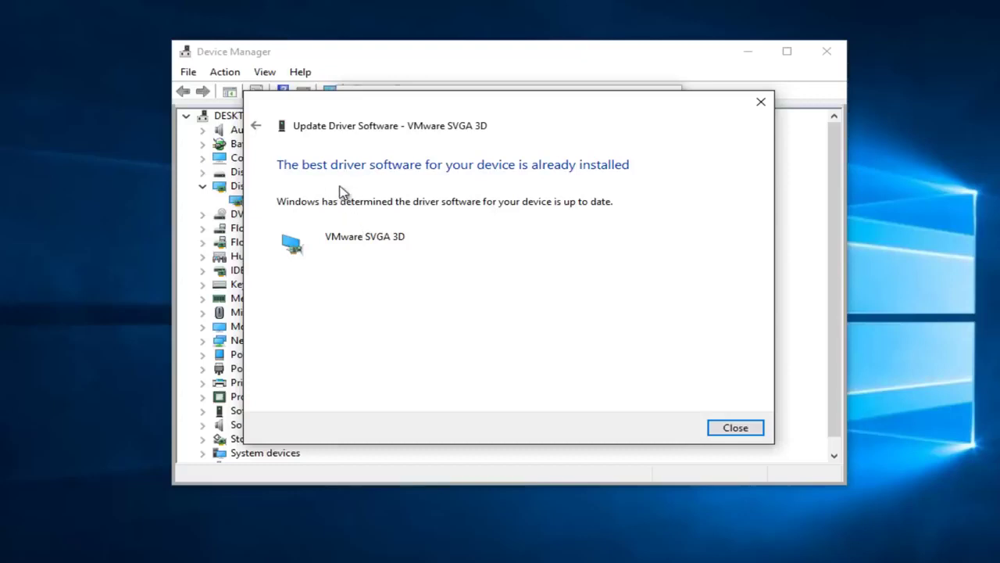
left_click(259, 132)
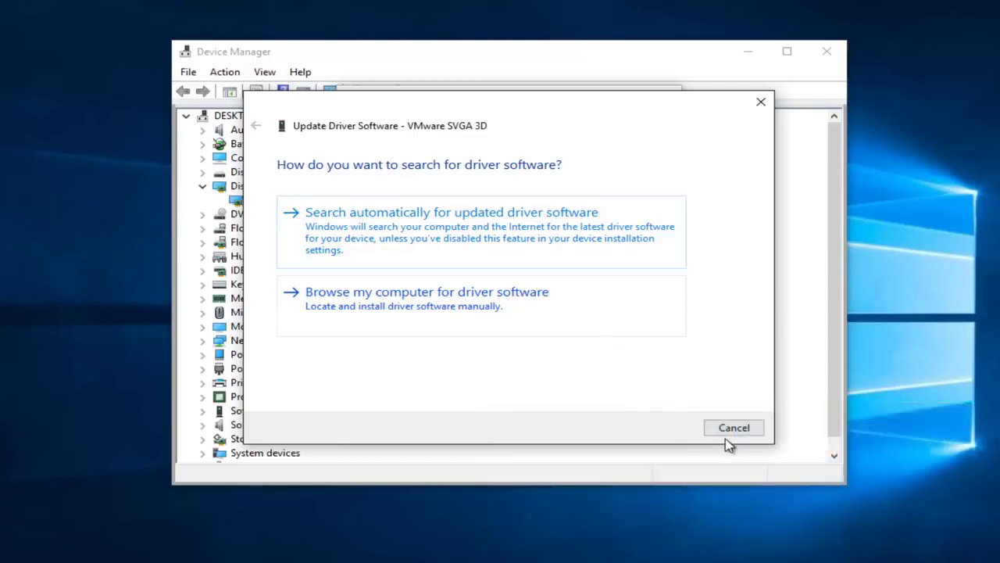
left_click(735, 430)
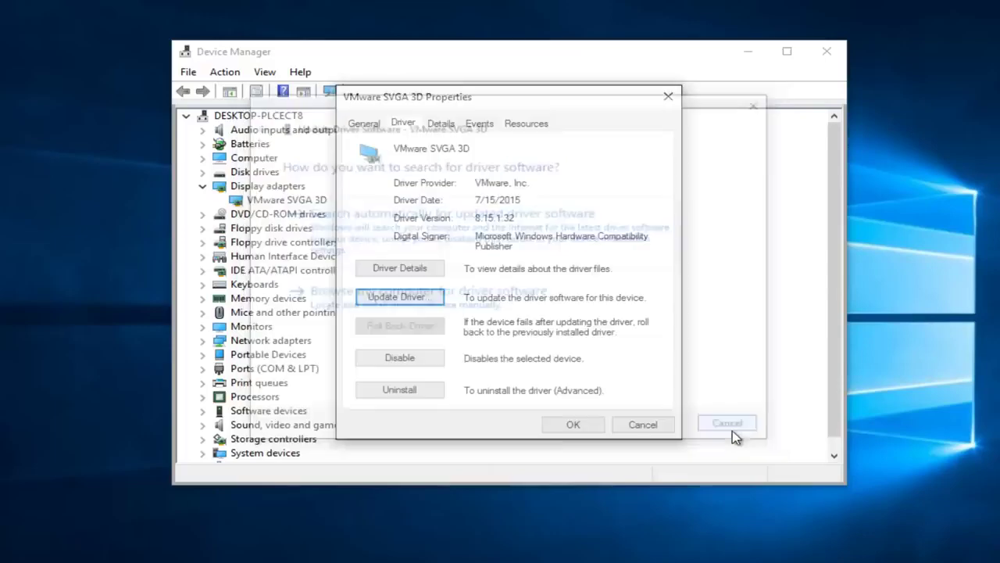
left_click(668, 100)
left_click(825, 52)
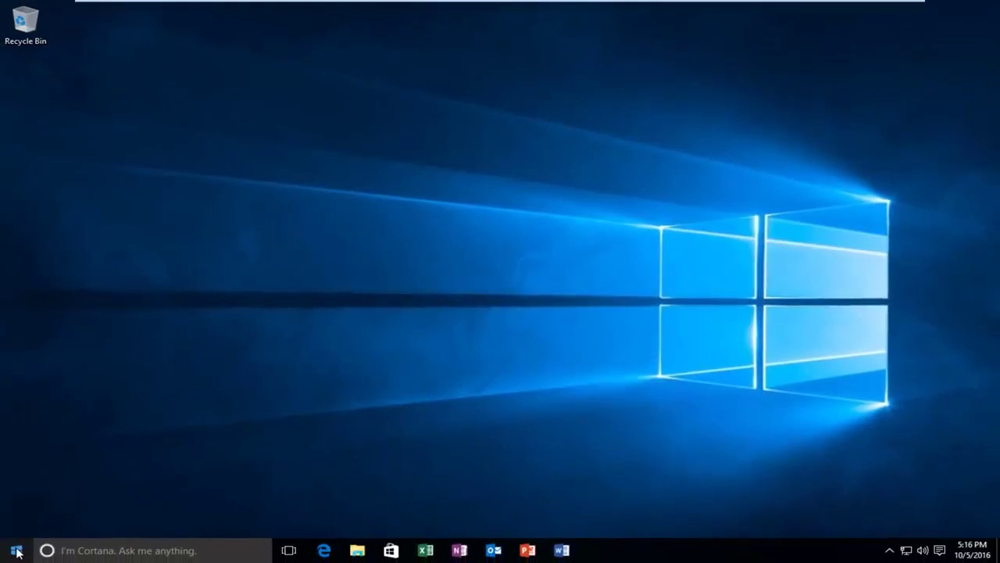
Step: Open Command Prompt with administrator rights and allow it to make changes to the PC
right_click(16, 552)
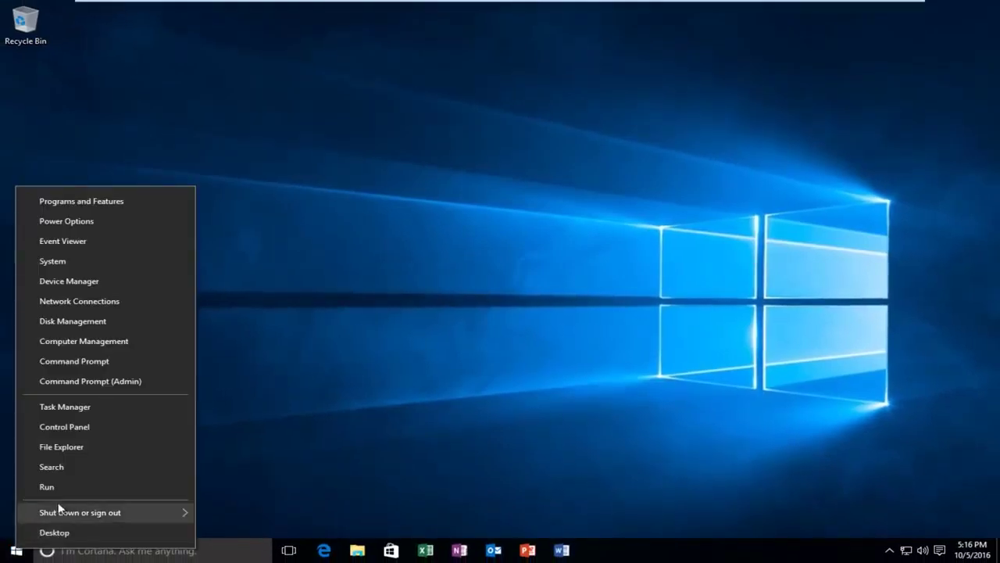
left_click(119, 380)
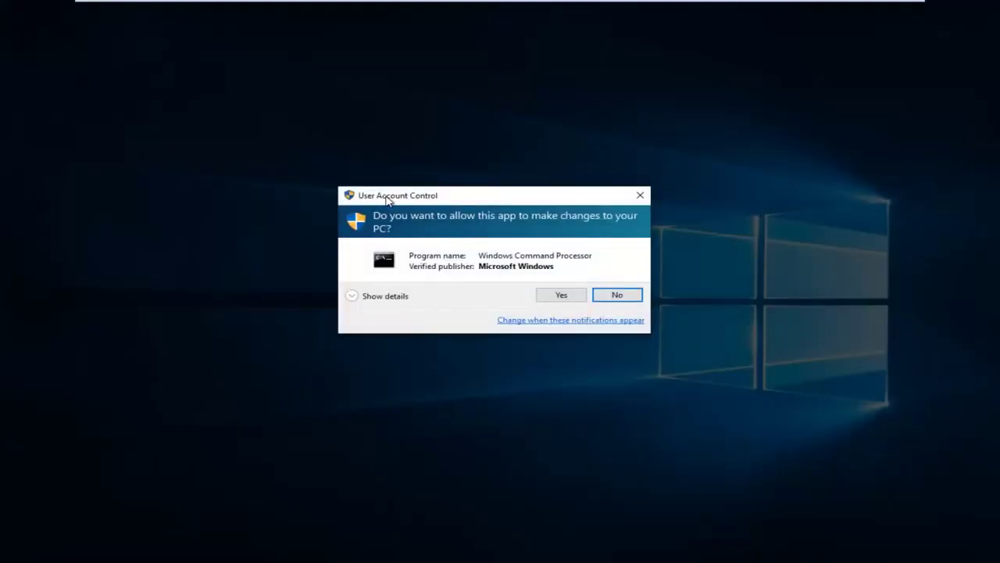
left_click(556, 297)
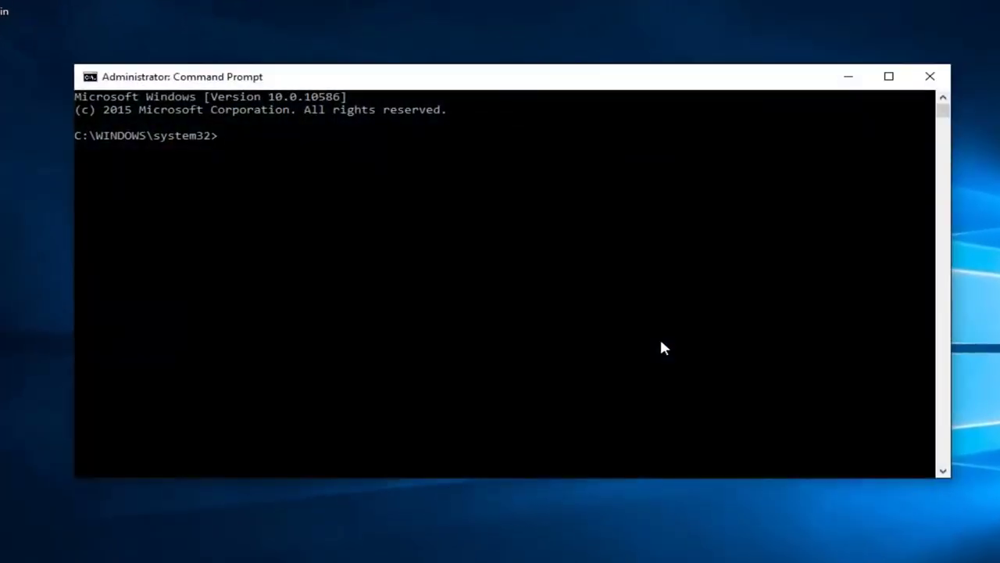
Step: Turn off hibernation by running "powercfg -h off", then close the Command Prompt window
type("pow")
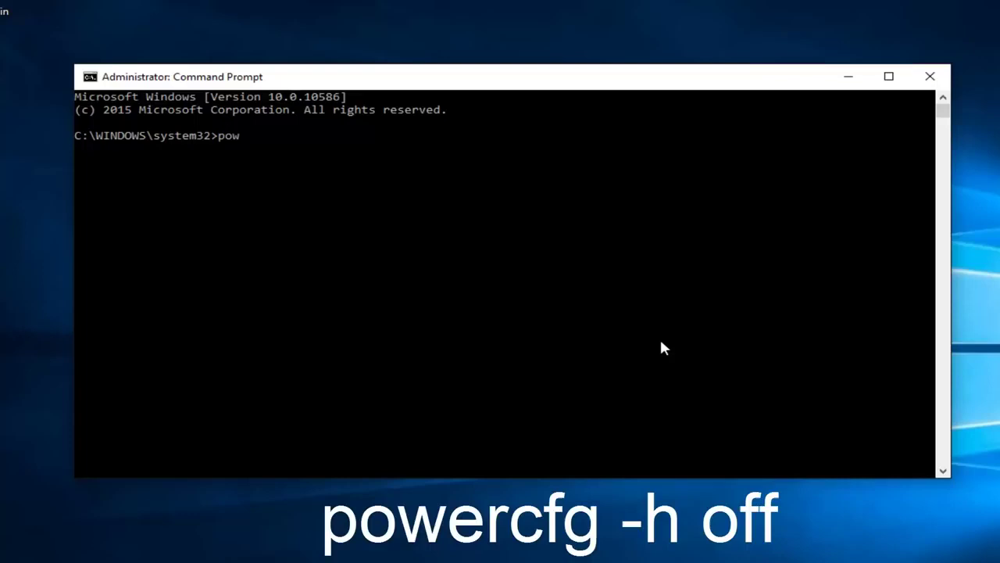
type("ercfg")
type("-h ")
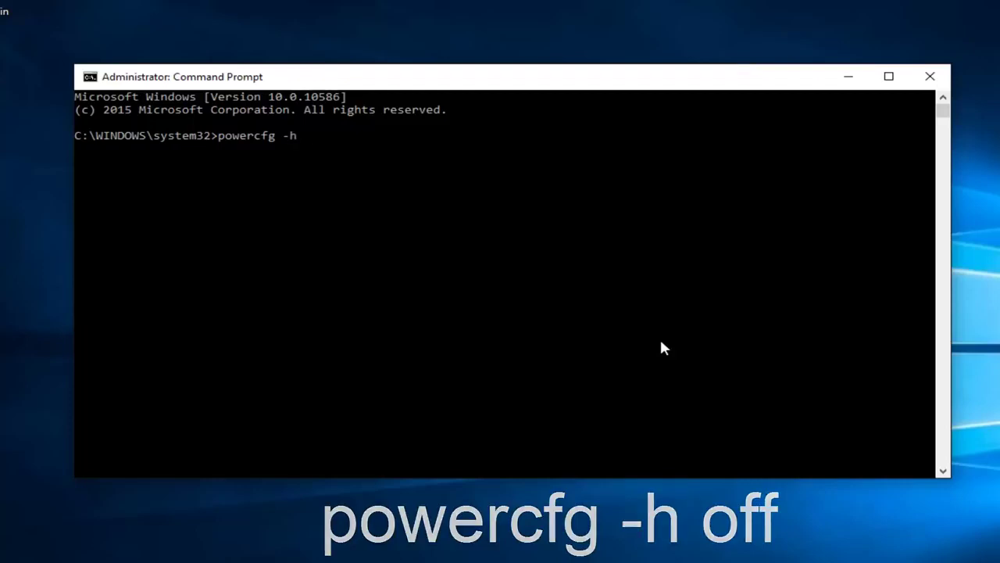
type("off")
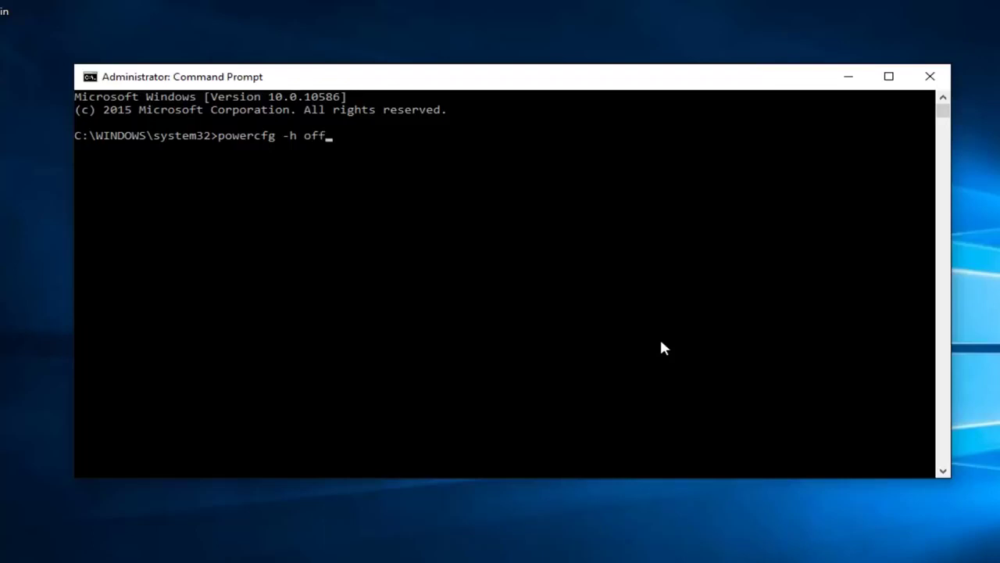
key("Return")
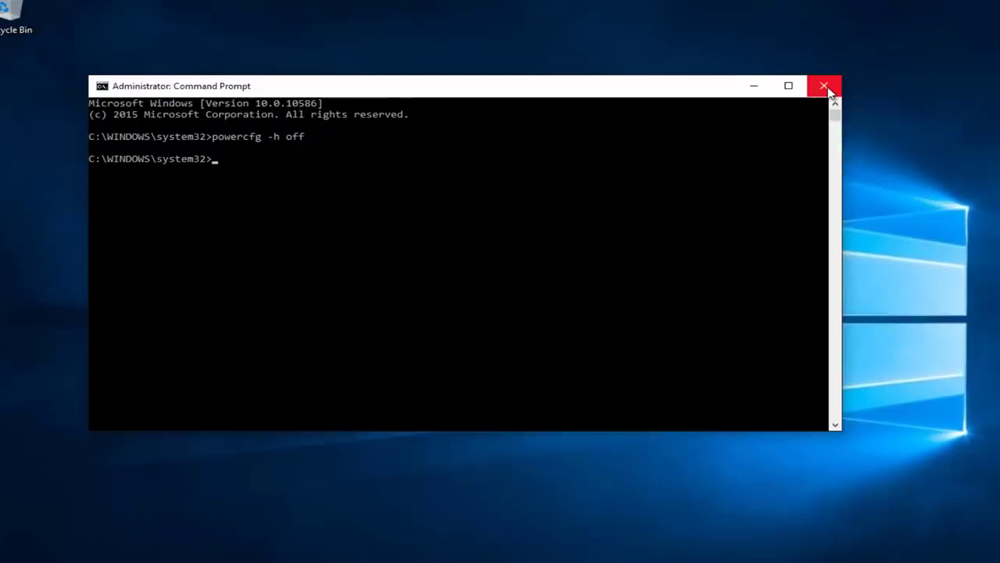
left_click(930, 76)
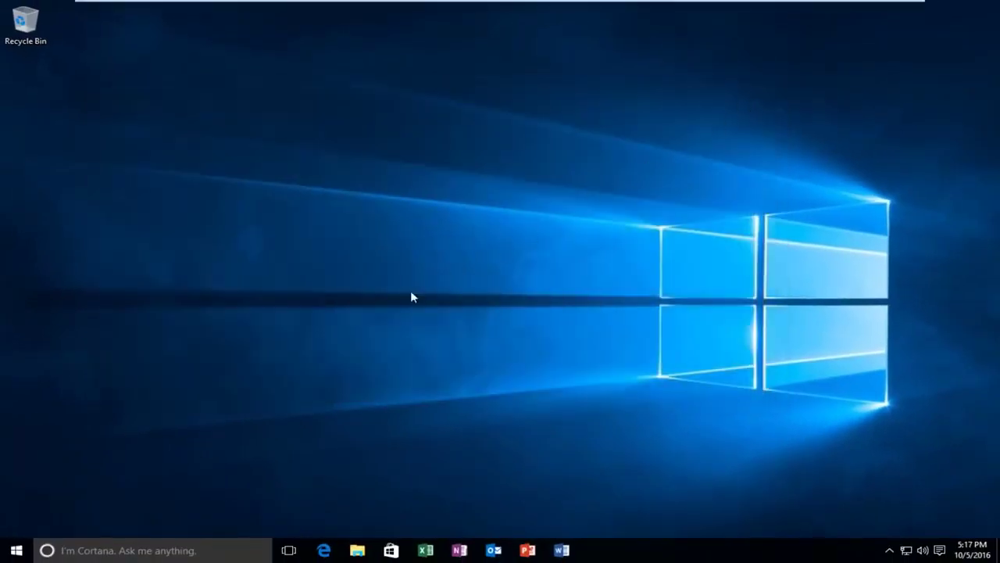
Step: Open the advanced power settings of the Balanced power plan and move the dialog over the plan settings window
right_click(18, 552)
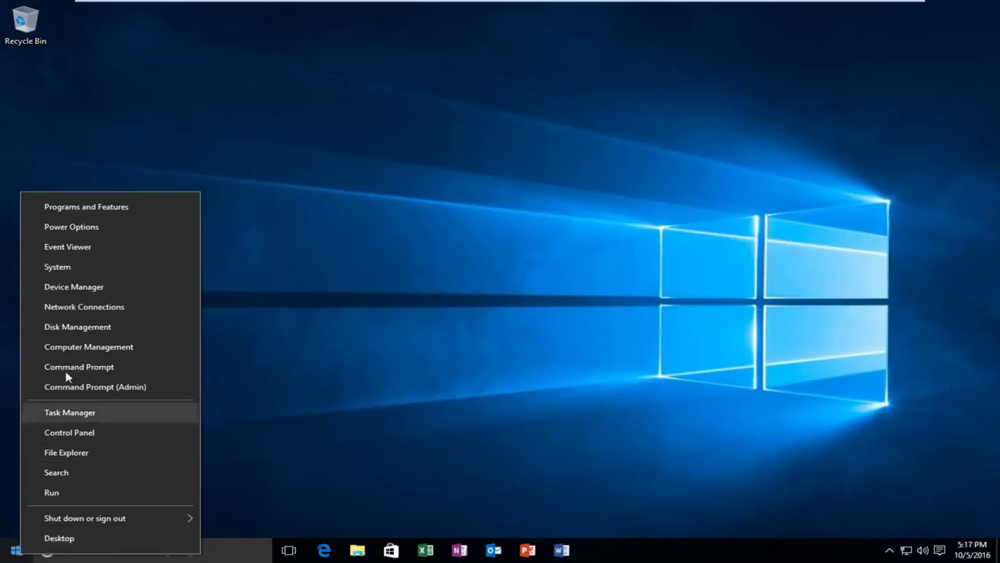
left_click(79, 228)
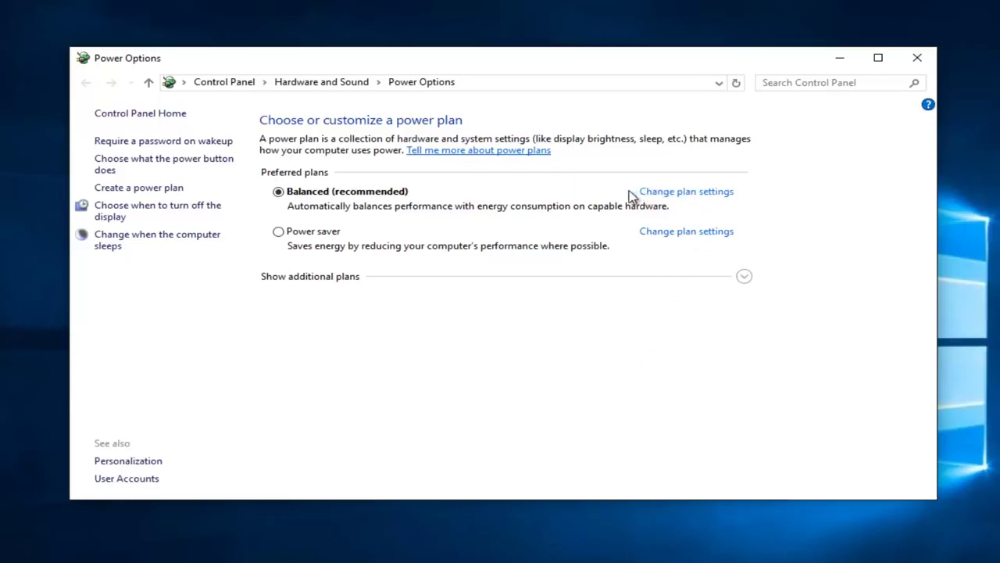
left_click(675, 195)
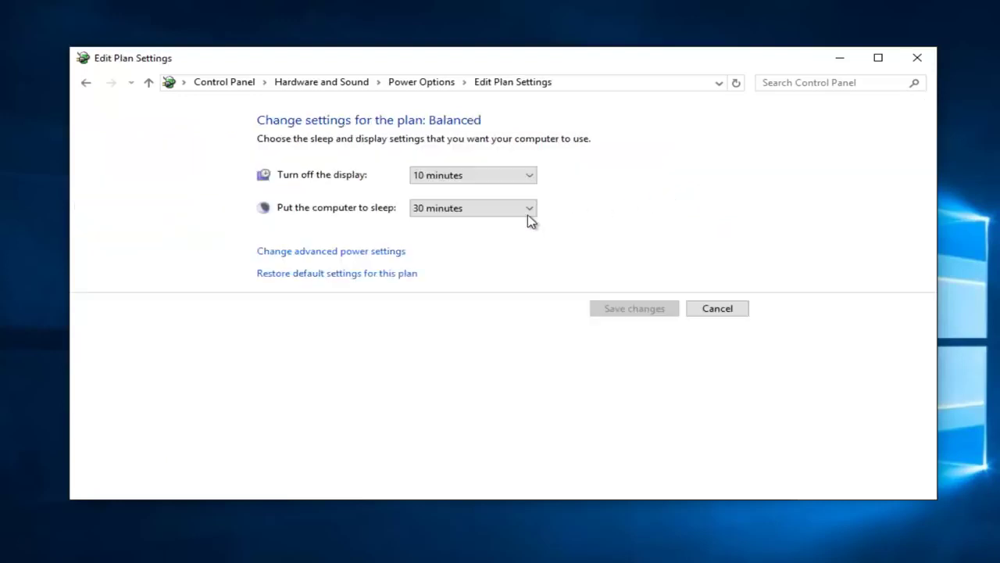
left_click(372, 259)
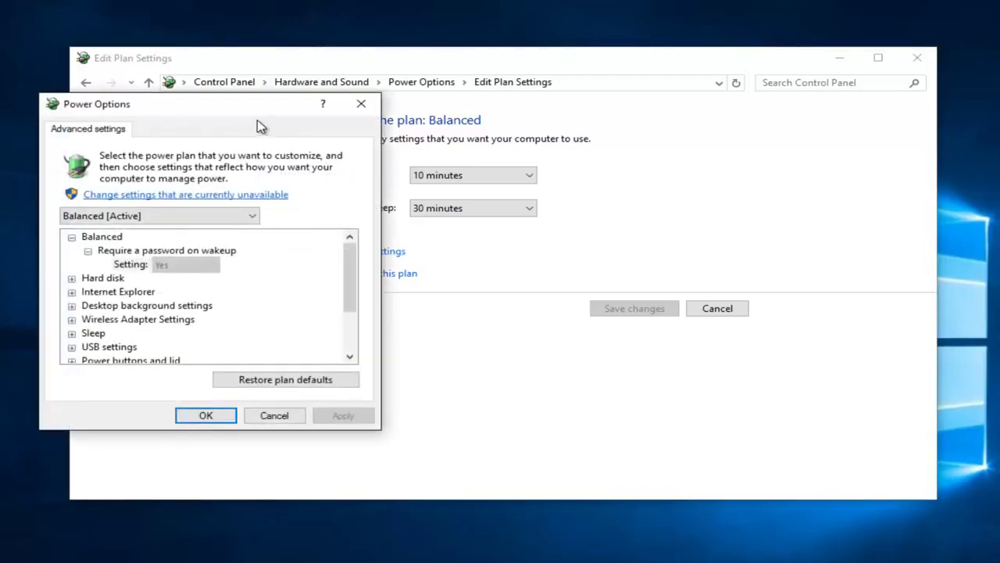
left_click_drag(261, 125, 505, 101)
scroll(326, 261, "down", 1)
scroll(326, 266, "up", 1)
left_click(336, 258)
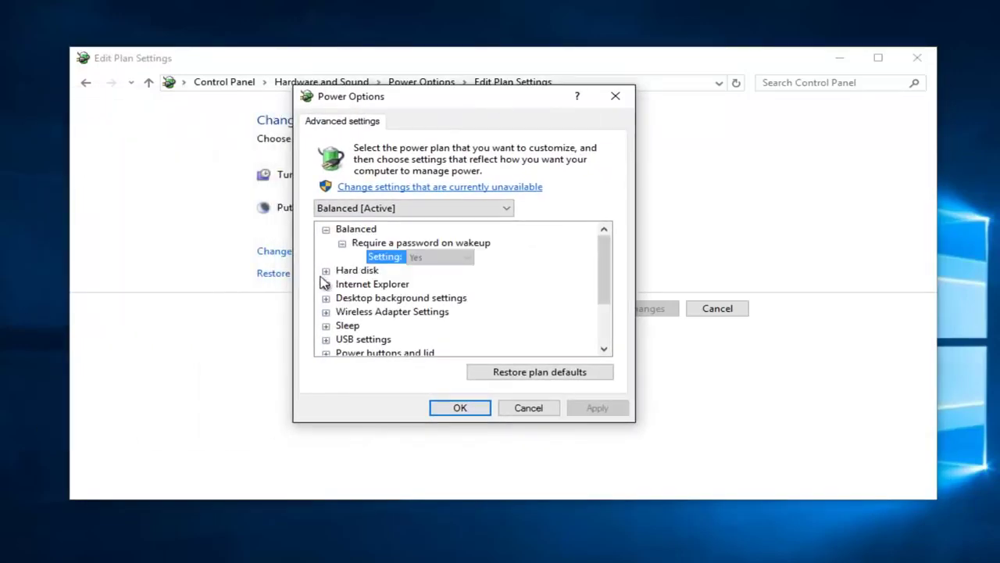
Step: Set the Power Saving Mode under Wireless Adapter Settings to Maximum Power Saving and apply the change
scroll(329, 277, "down", 1)
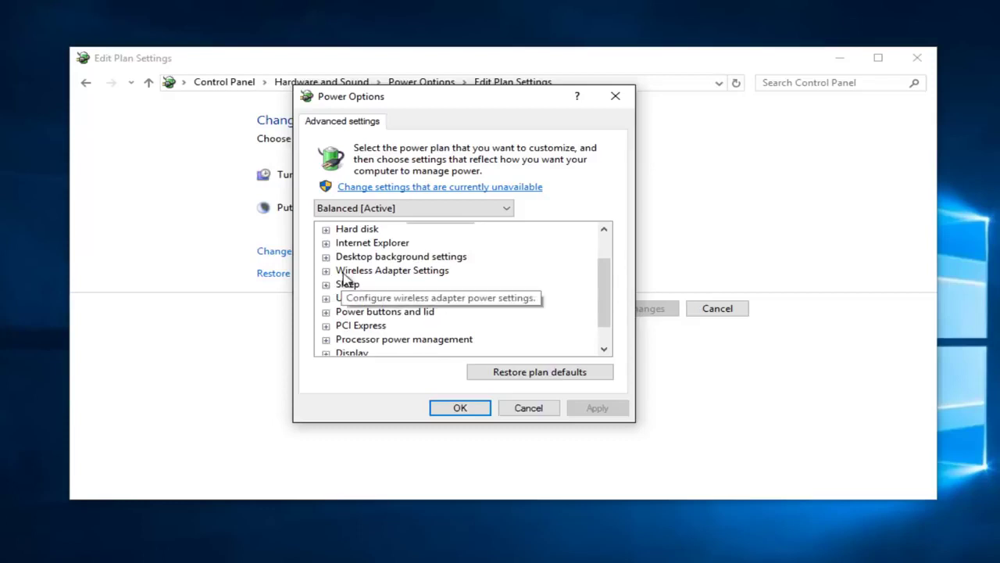
left_click(327, 272)
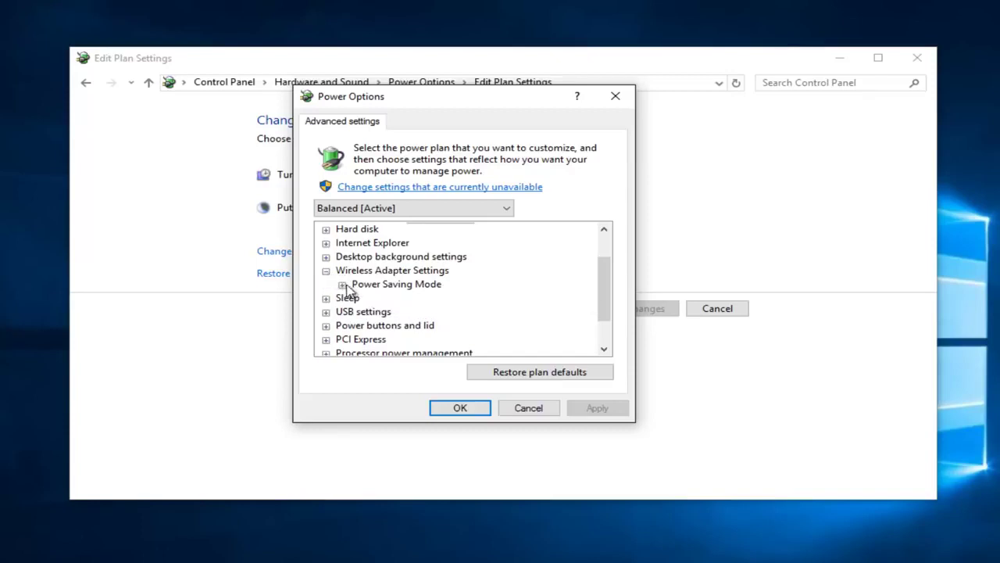
left_click(344, 286)
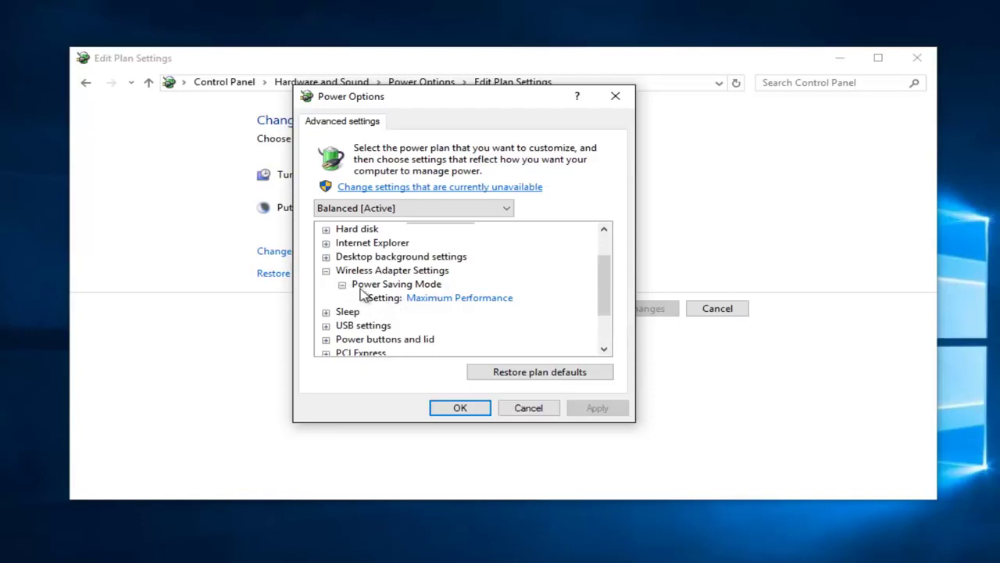
left_click(410, 304)
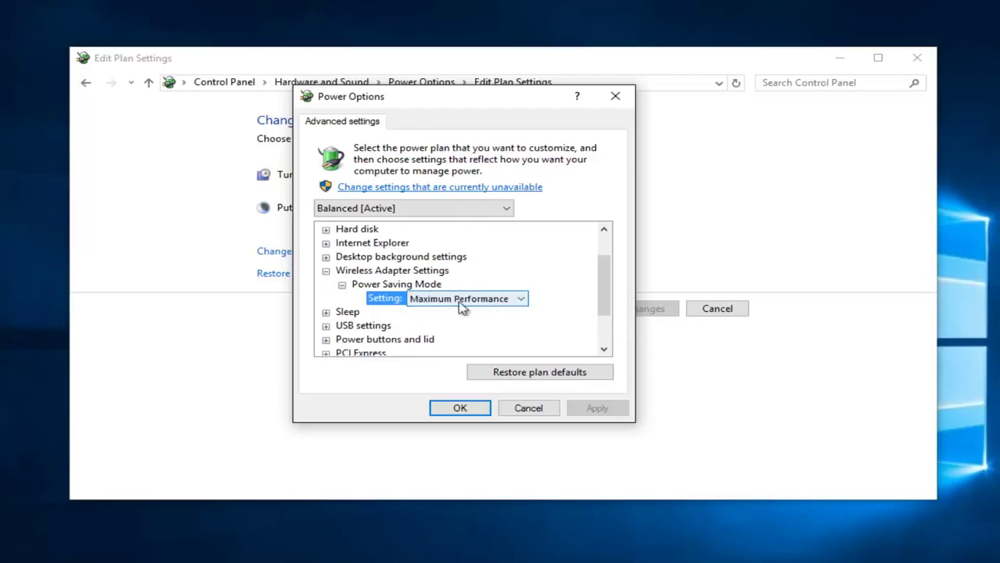
left_click(490, 305)
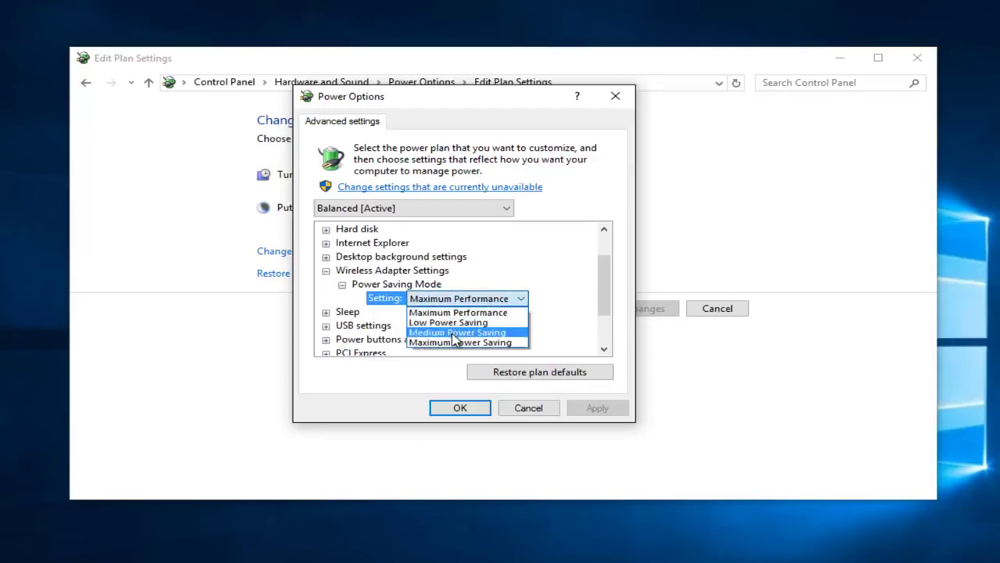
left_click(475, 312)
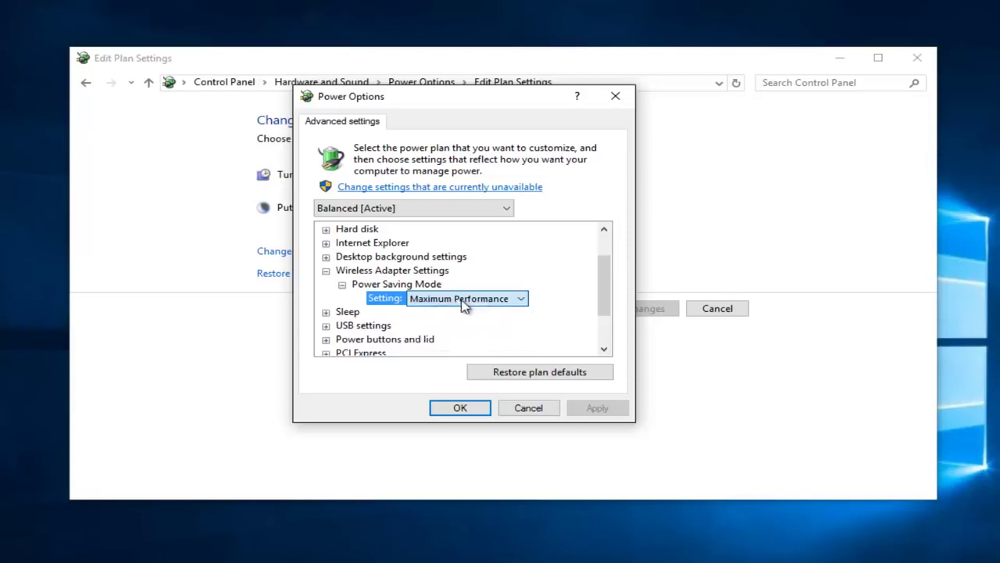
left_click(447, 298)
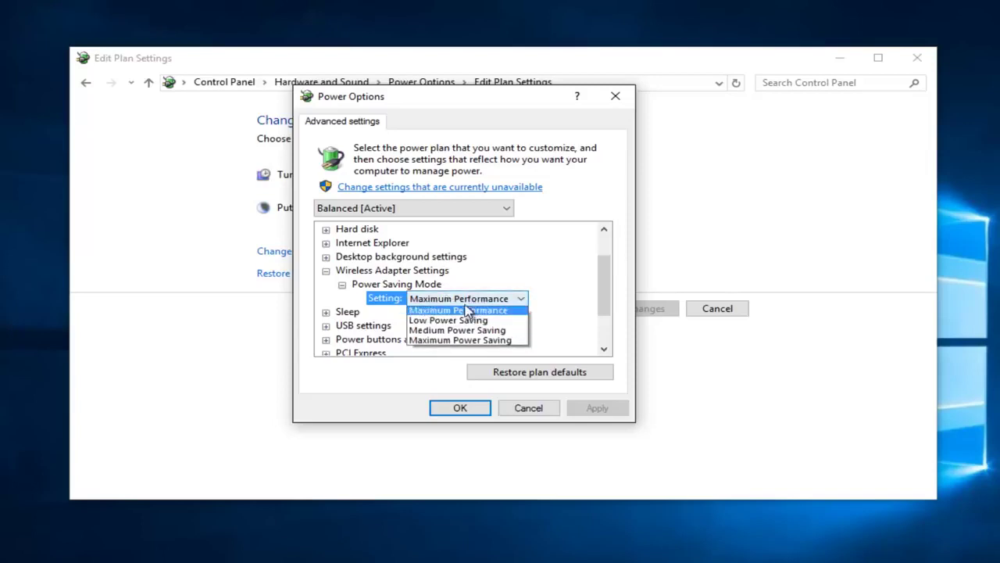
left_click(432, 343)
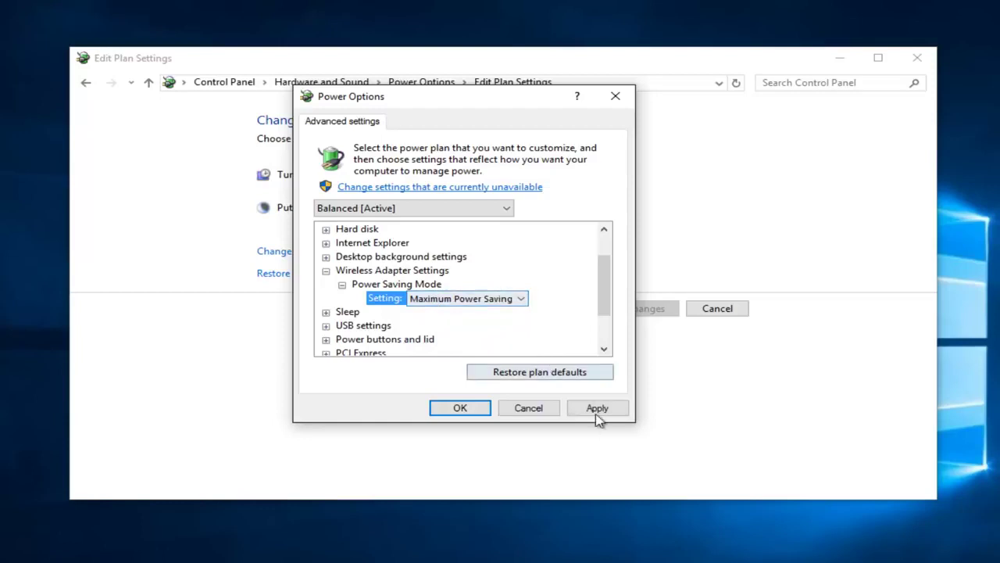
left_click(597, 408)
left_click(450, 407)
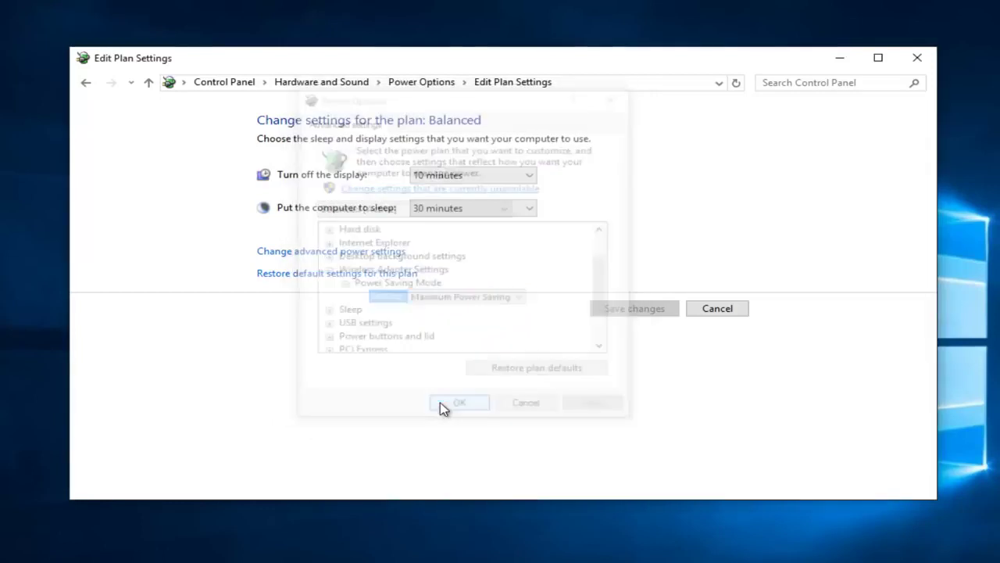